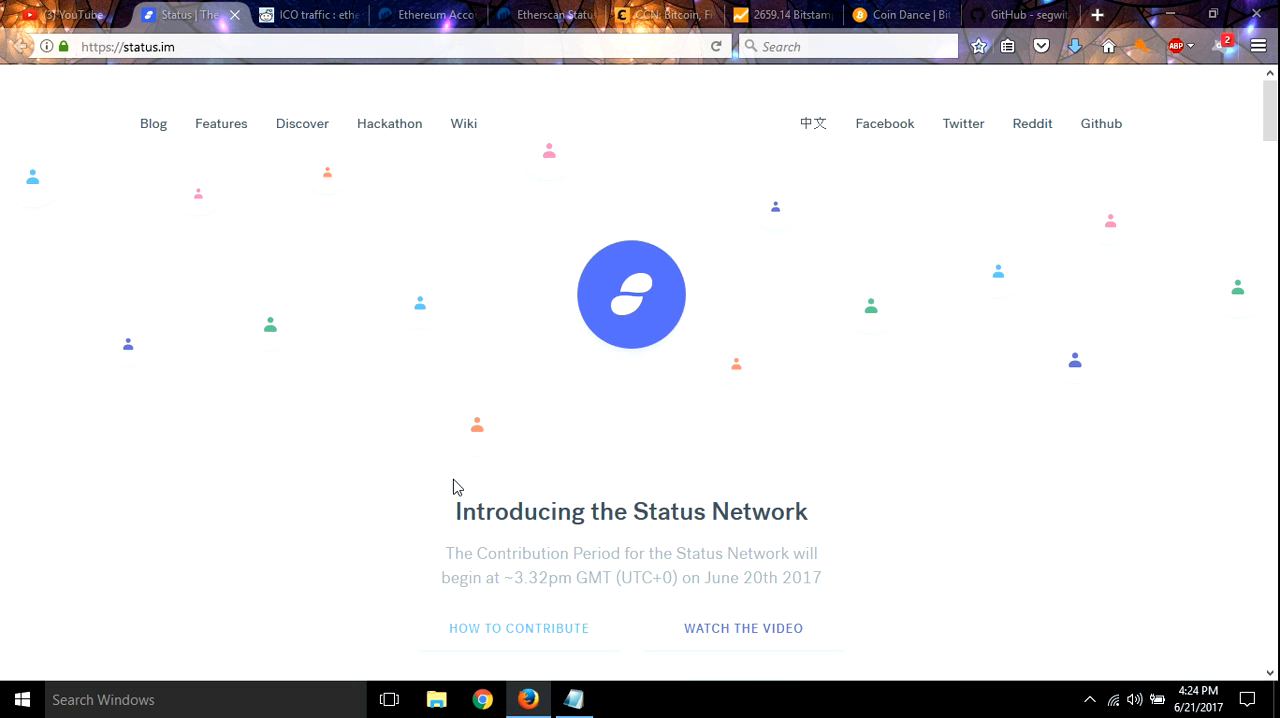
Switch from the Status ICO site to the Reddit ICO traffic post, then toward the crowdsale contract page.
click(138, 60)
key(Escape)
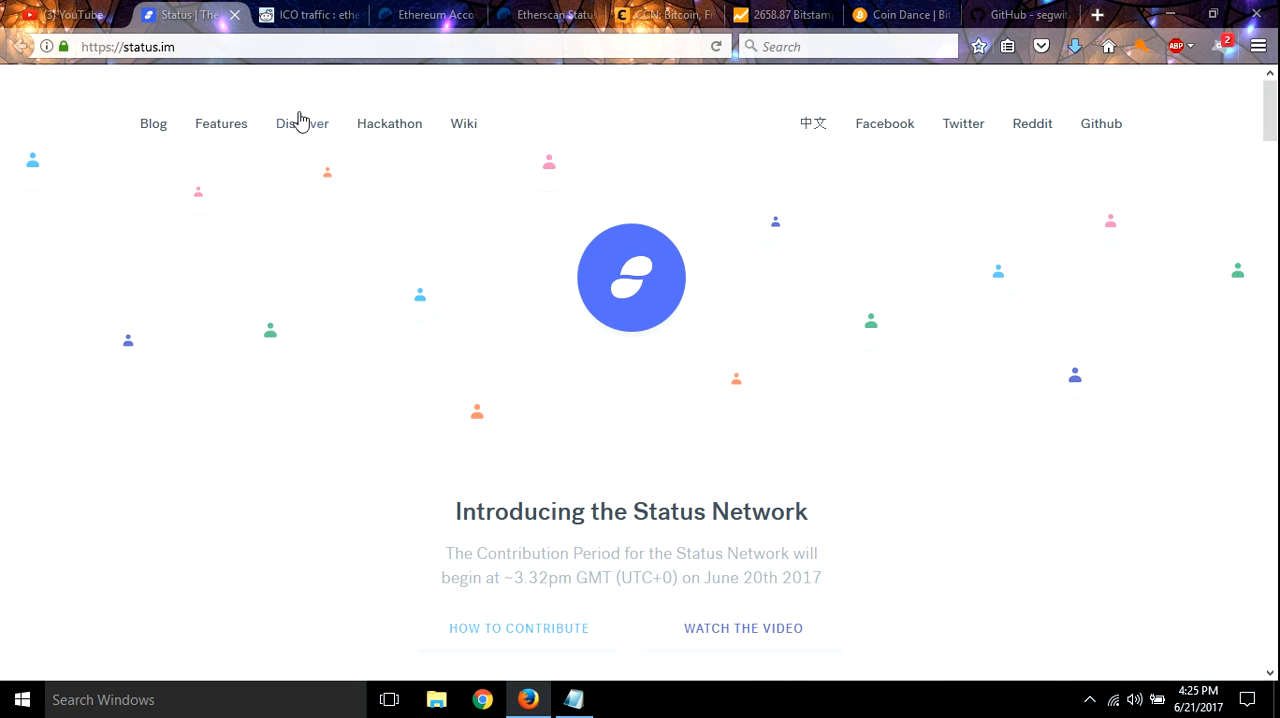
click(308, 14)
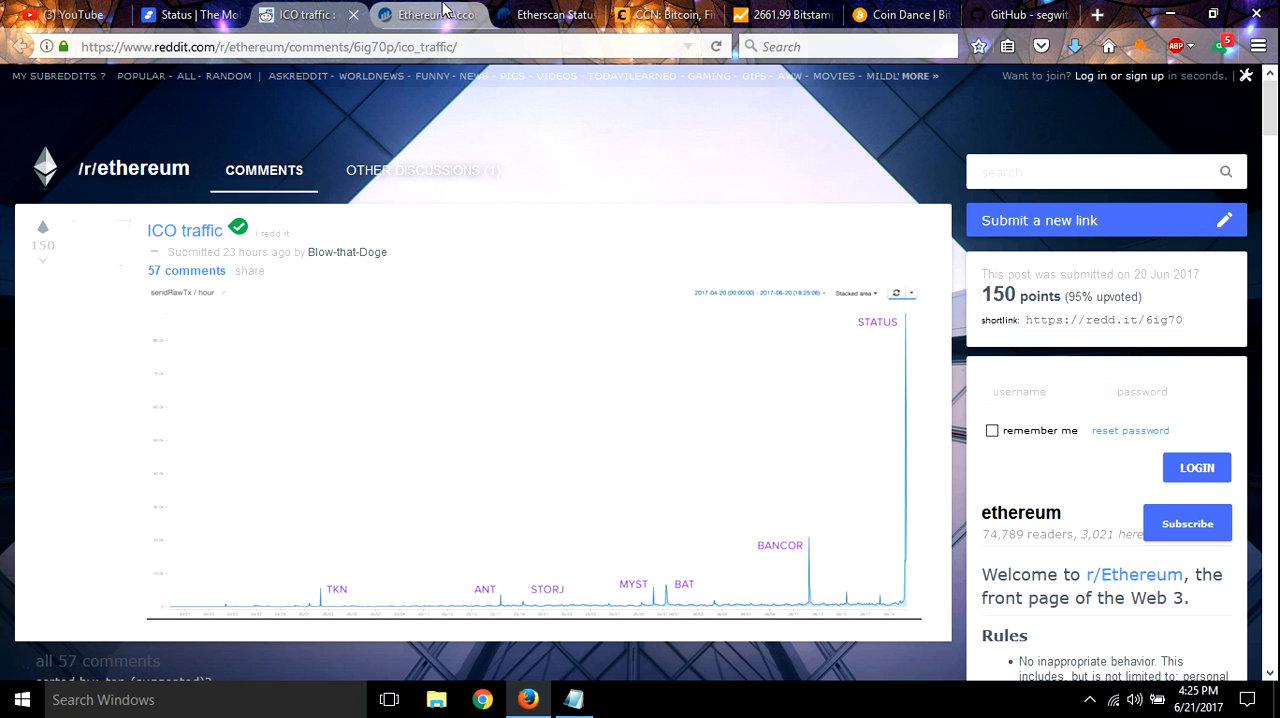
click(440, 14)
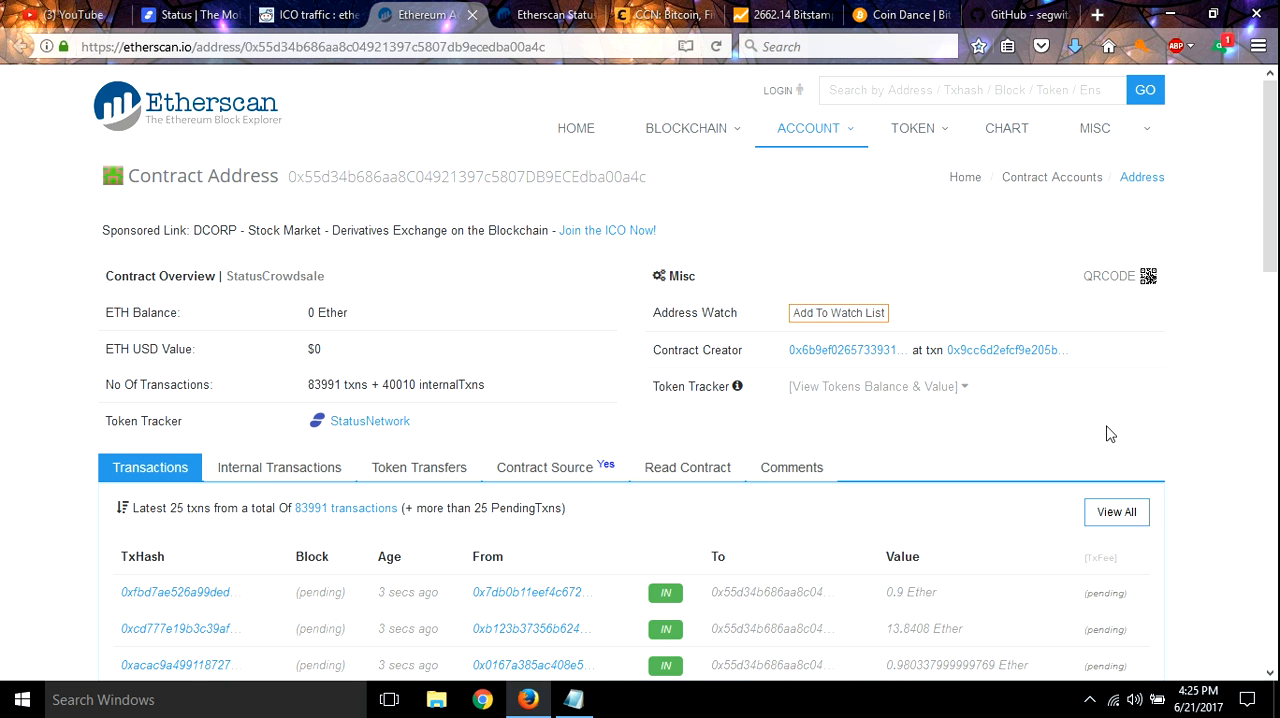
scroll(1110, 434, down, 3)
scroll(1110, 434, down, 1)
scroll(1000, 420, up, 1)
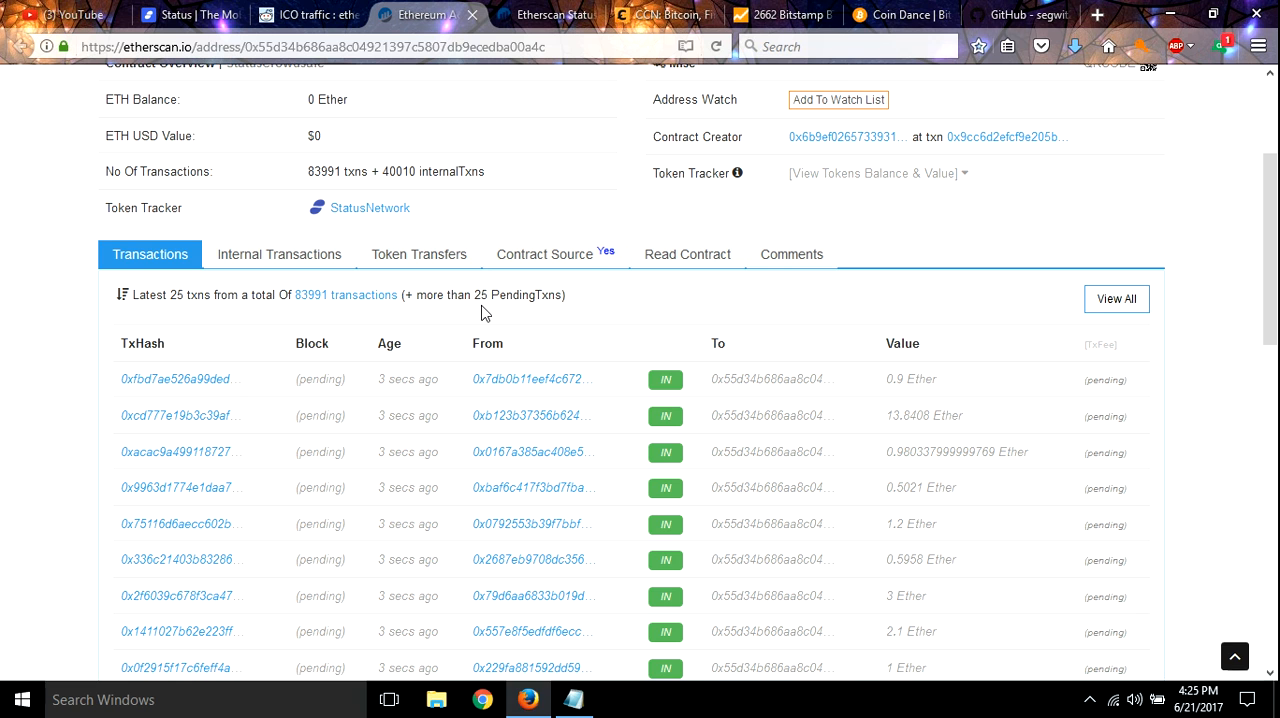
scroll(1118, 427, down, 1)
scroll(1118, 427, down, 5)
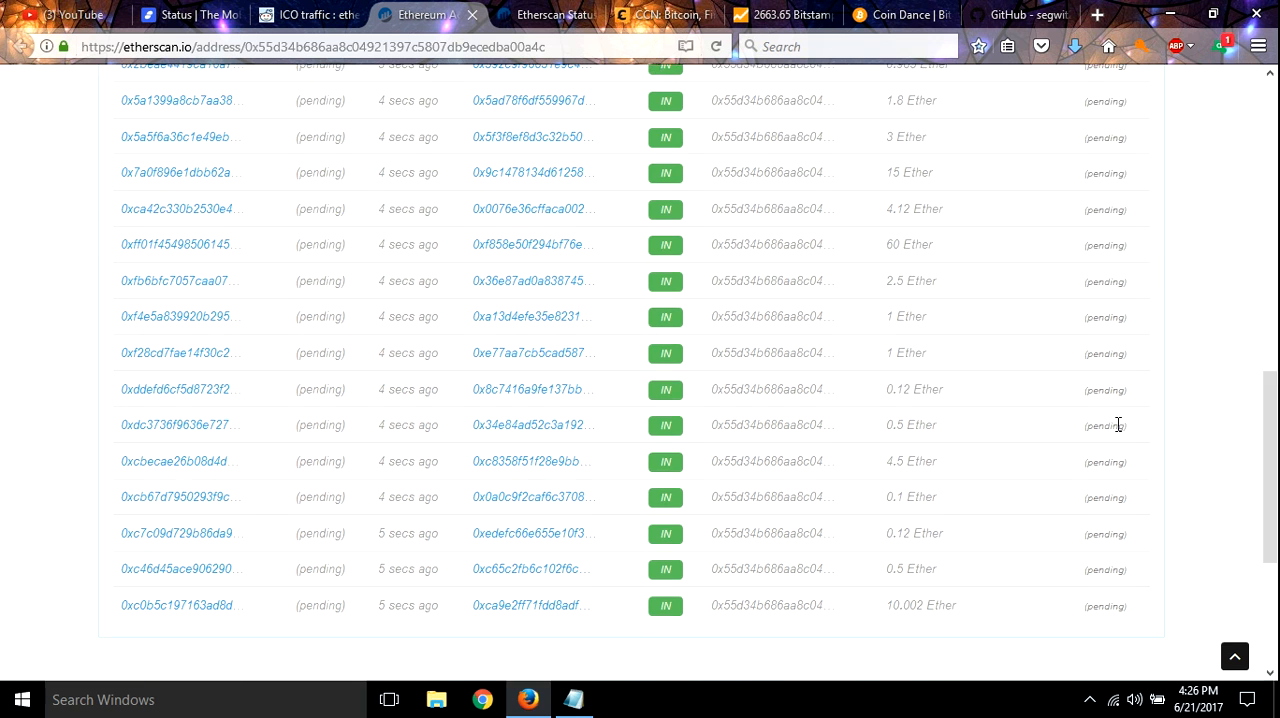
scroll(1118, 427, down, 3)
scroll(1118, 427, down, 1)
scroll(1118, 427, up, 3)
scroll(1118, 427, up, 5)
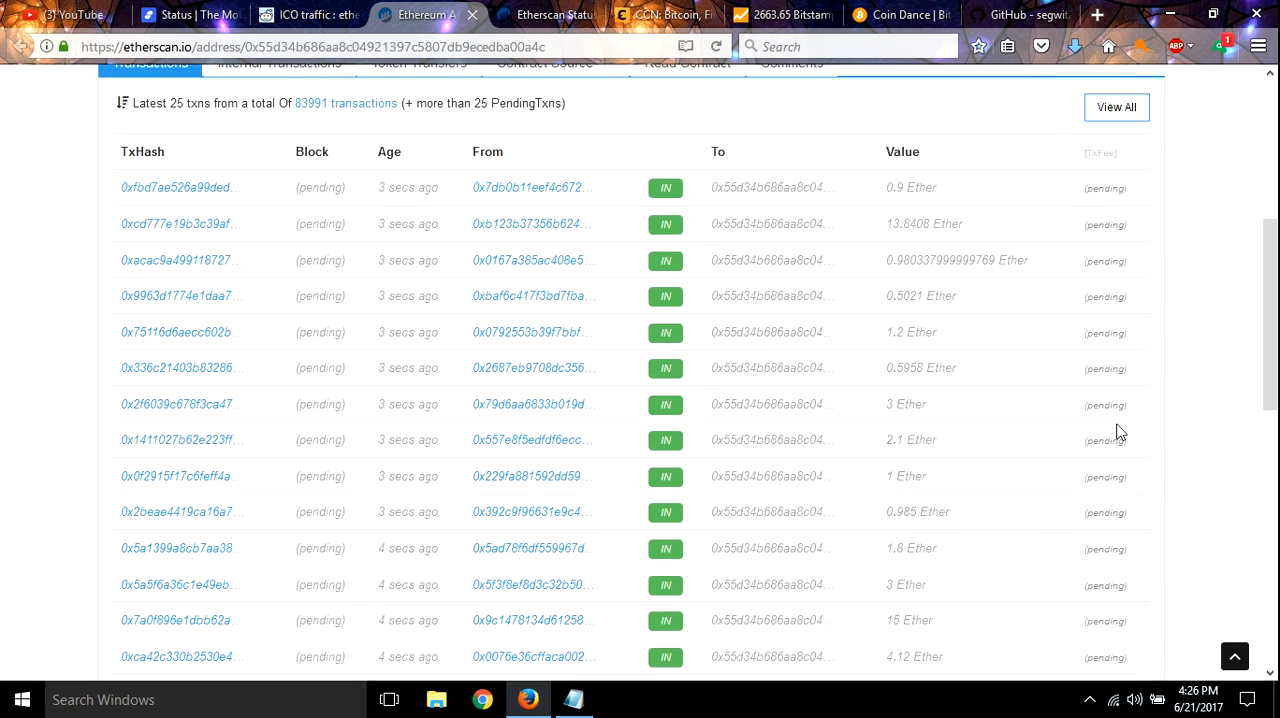
scroll(1120, 432, up, 5)
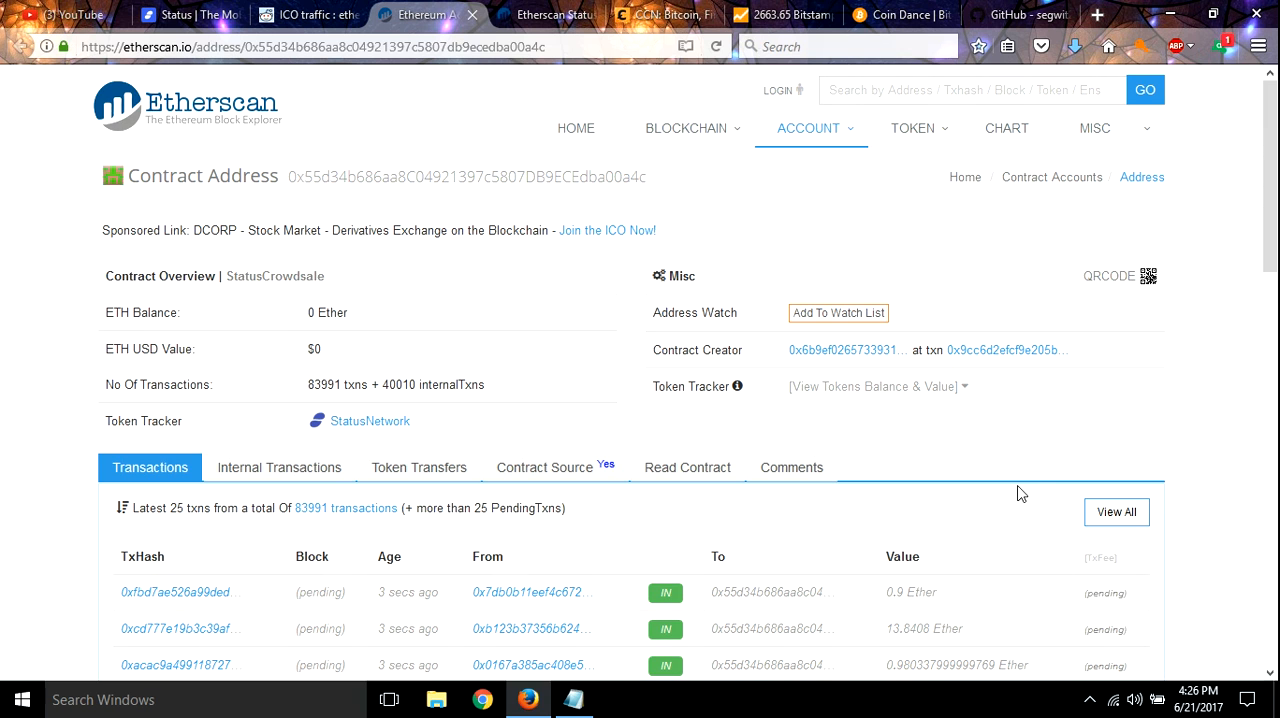
scroll(1021, 493, down, 1)
scroll(1021, 493, down, 3)
scroll(1021, 493, down, 3)
scroll(1021, 493, up, 1)
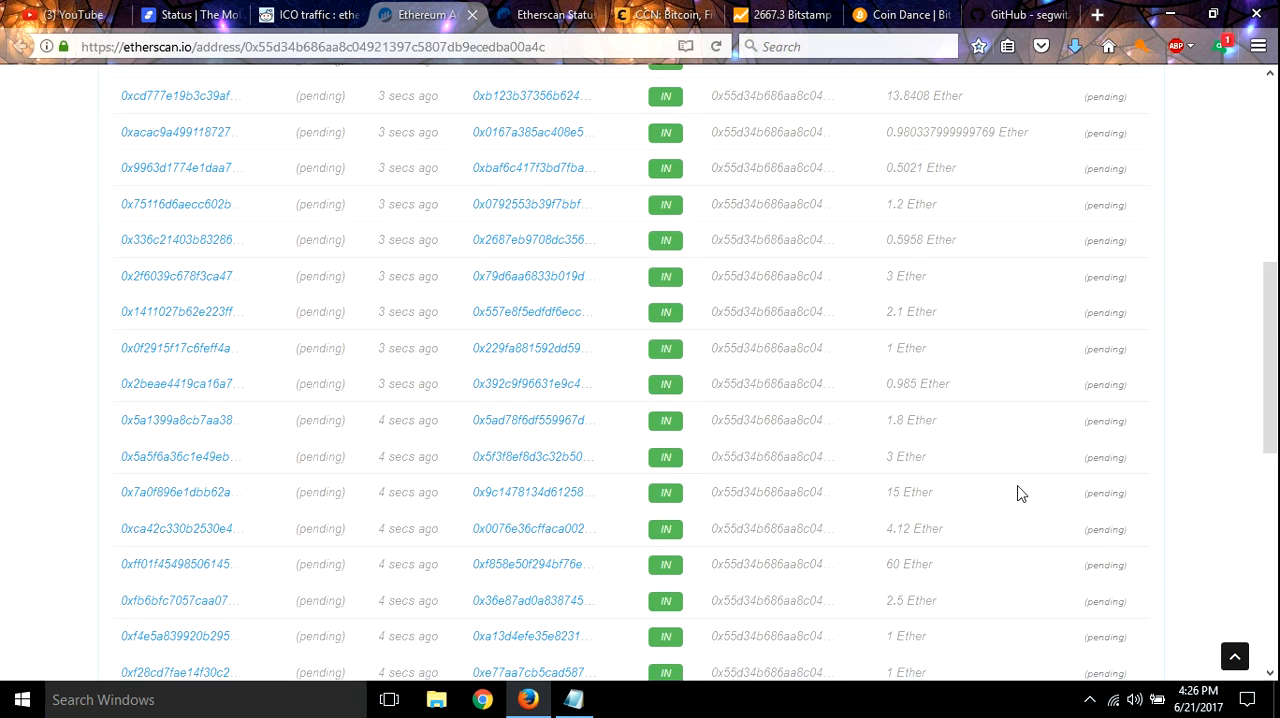
scroll(1021, 493, up, 6)
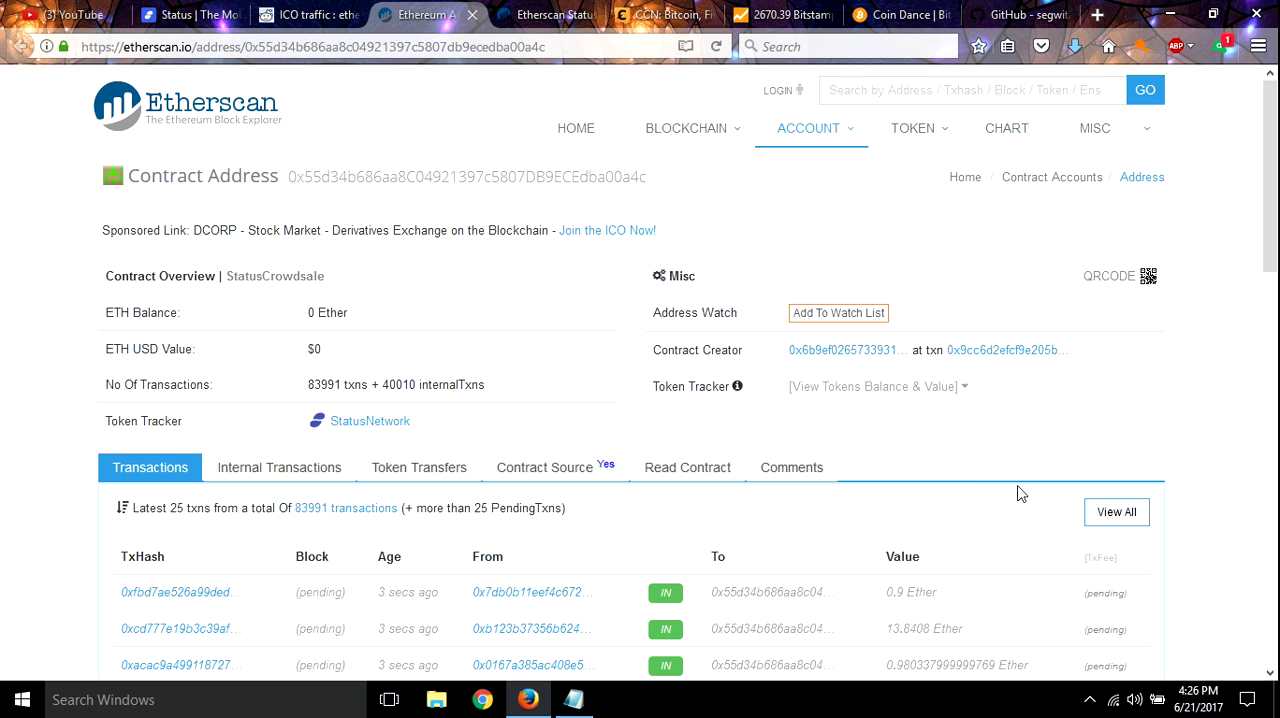
Switch to the Etherscan StatusNetwork token tracker page.
click(540, 14)
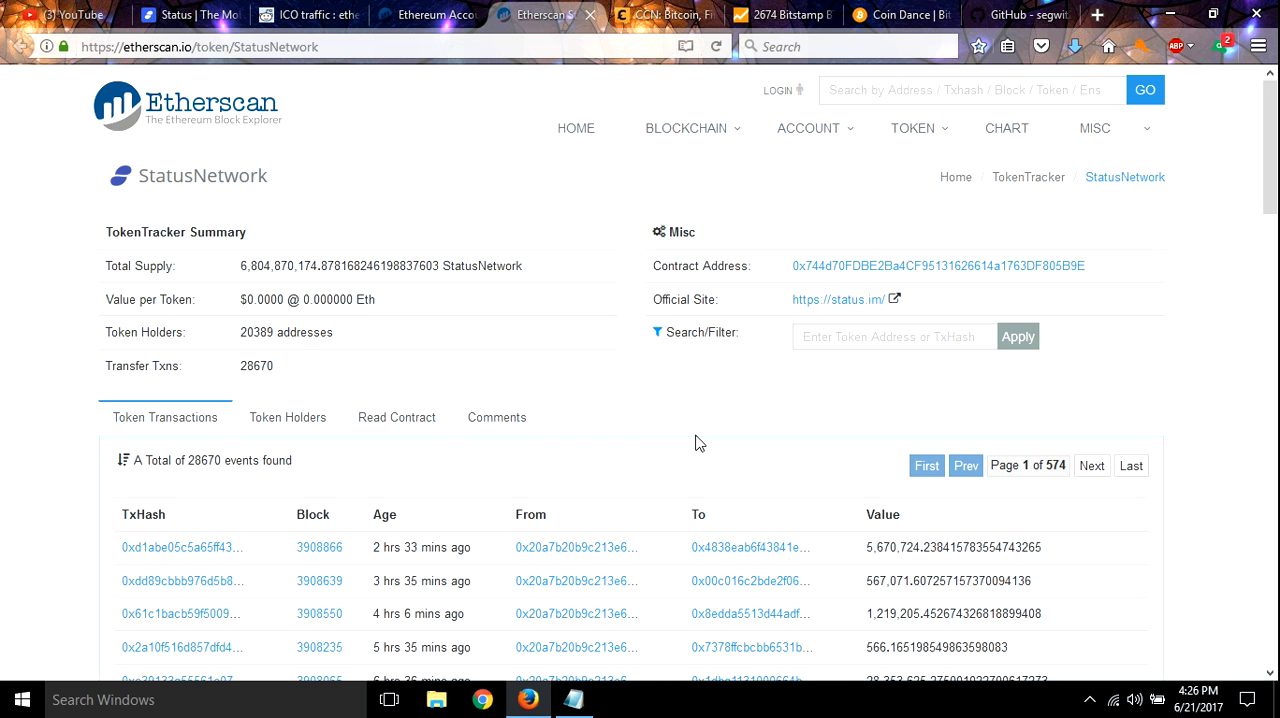
scroll(703, 430, down, 4)
scroll(703, 430, down, 3)
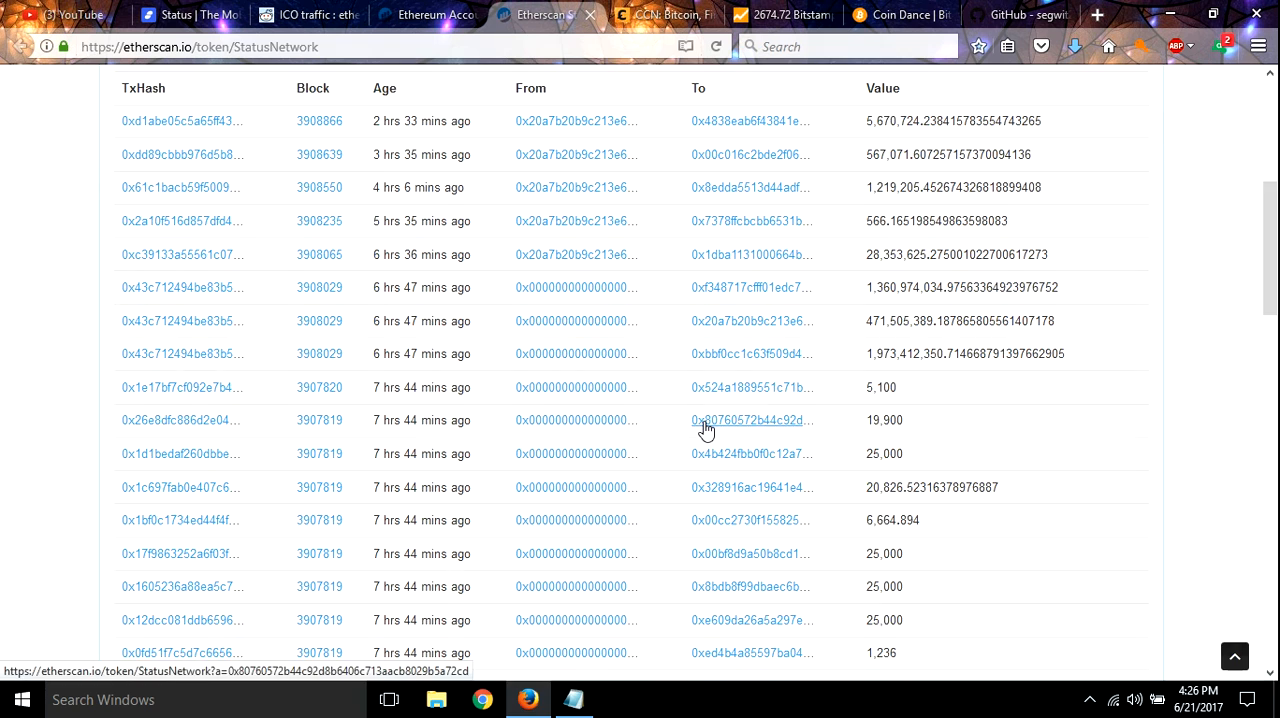
scroll(706, 428, down, 3)
scroll(706, 428, down, 4)
scroll(706, 428, down, 3)
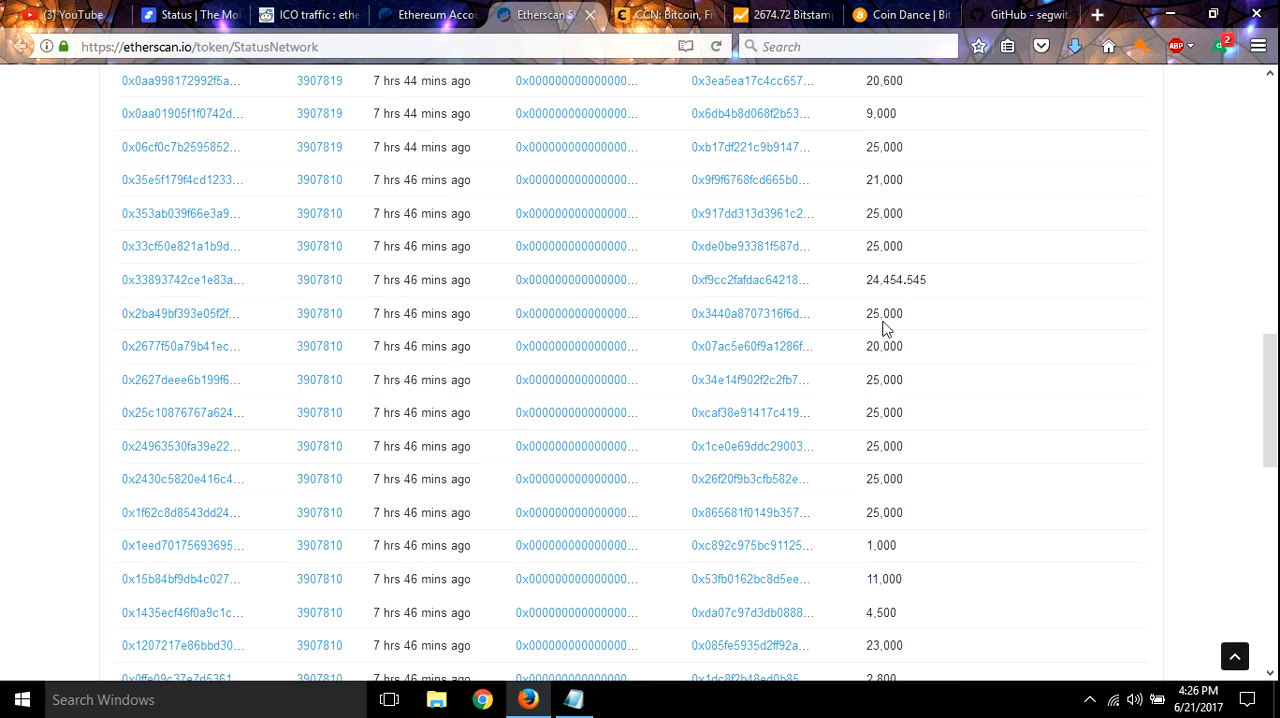
scroll(836, 418, up, 3)
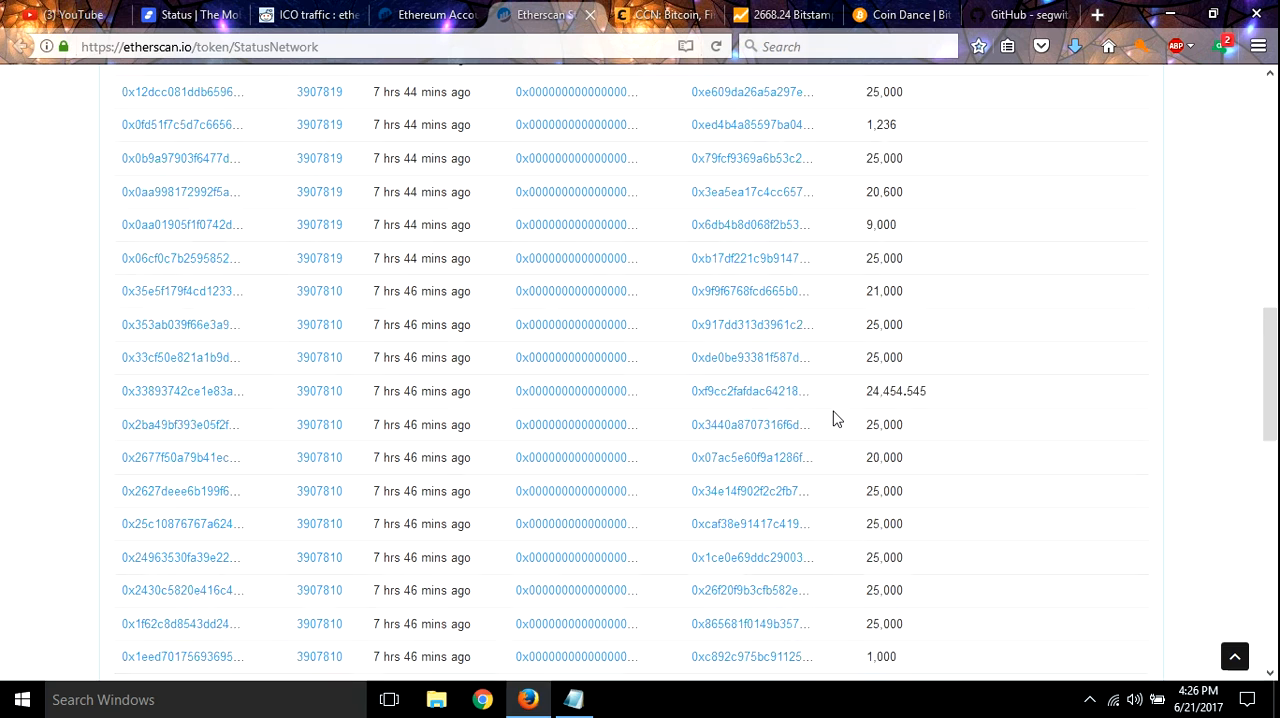
scroll(836, 418, up, 2)
scroll(836, 418, up, 3)
scroll(836, 418, up, 1)
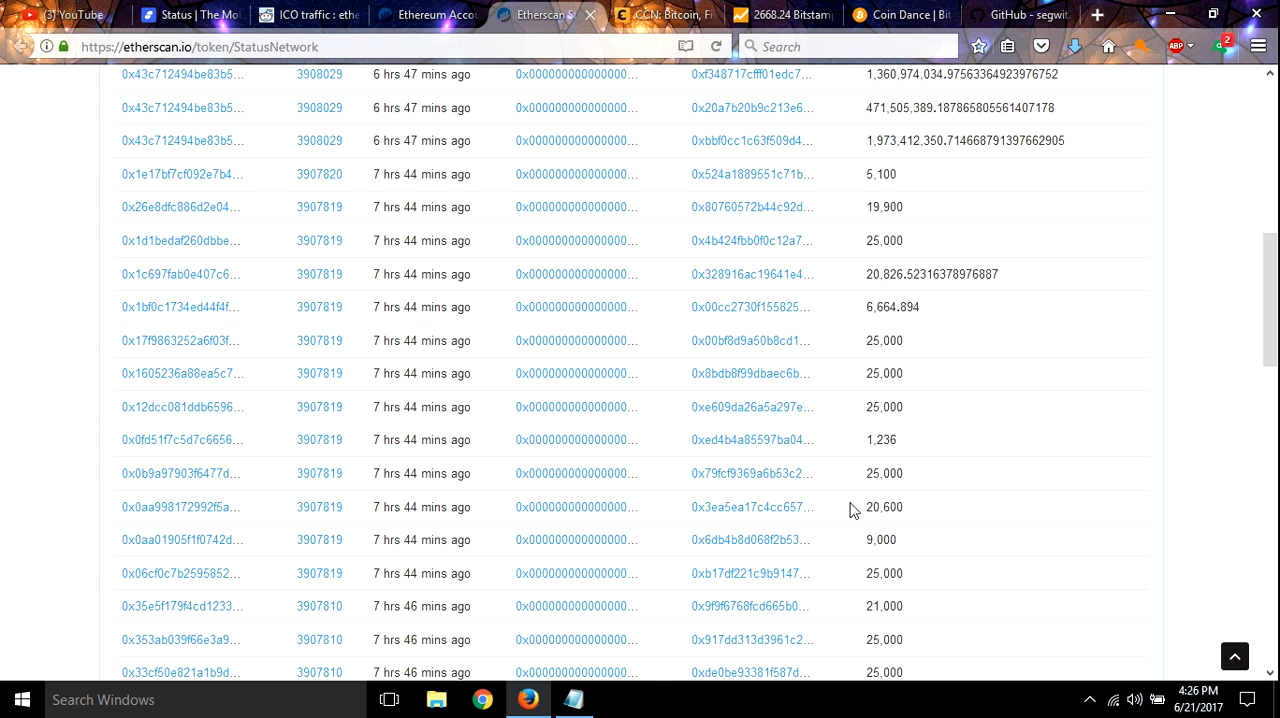
scroll(833, 469, up, 1)
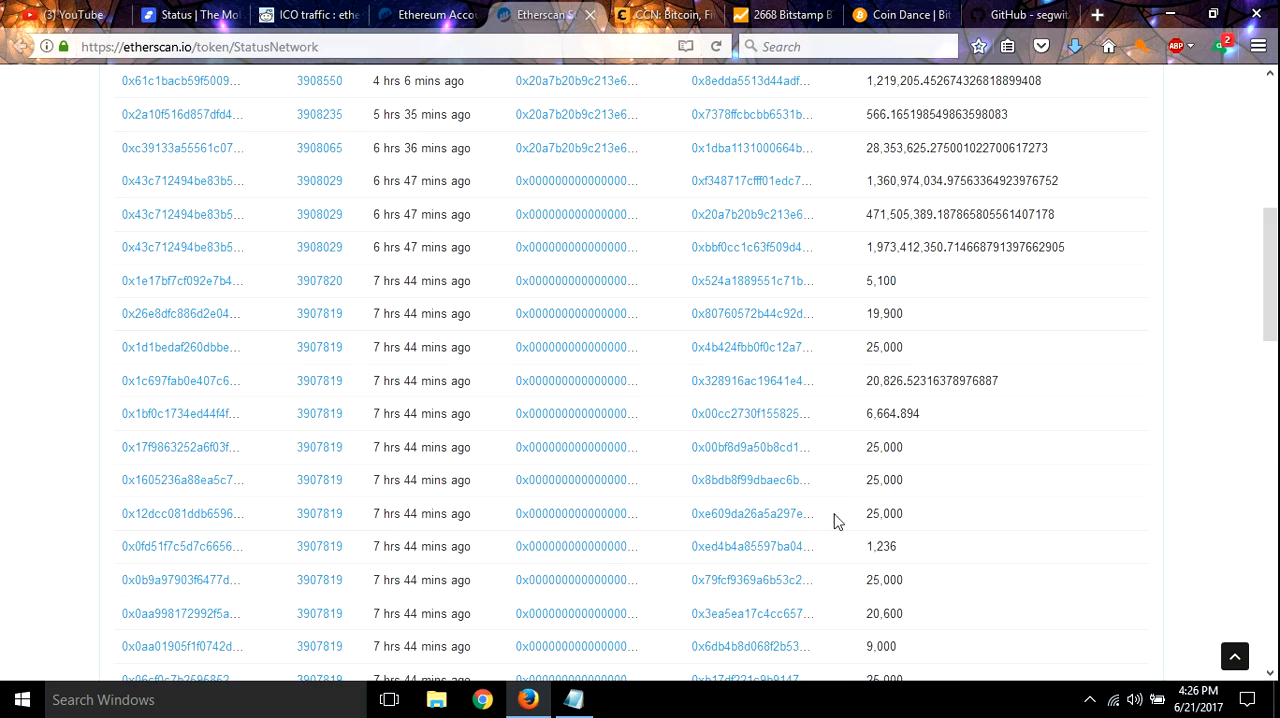
scroll(836, 525, down, 4)
scroll(836, 541, down, 2)
scroll(836, 541, down, 2)
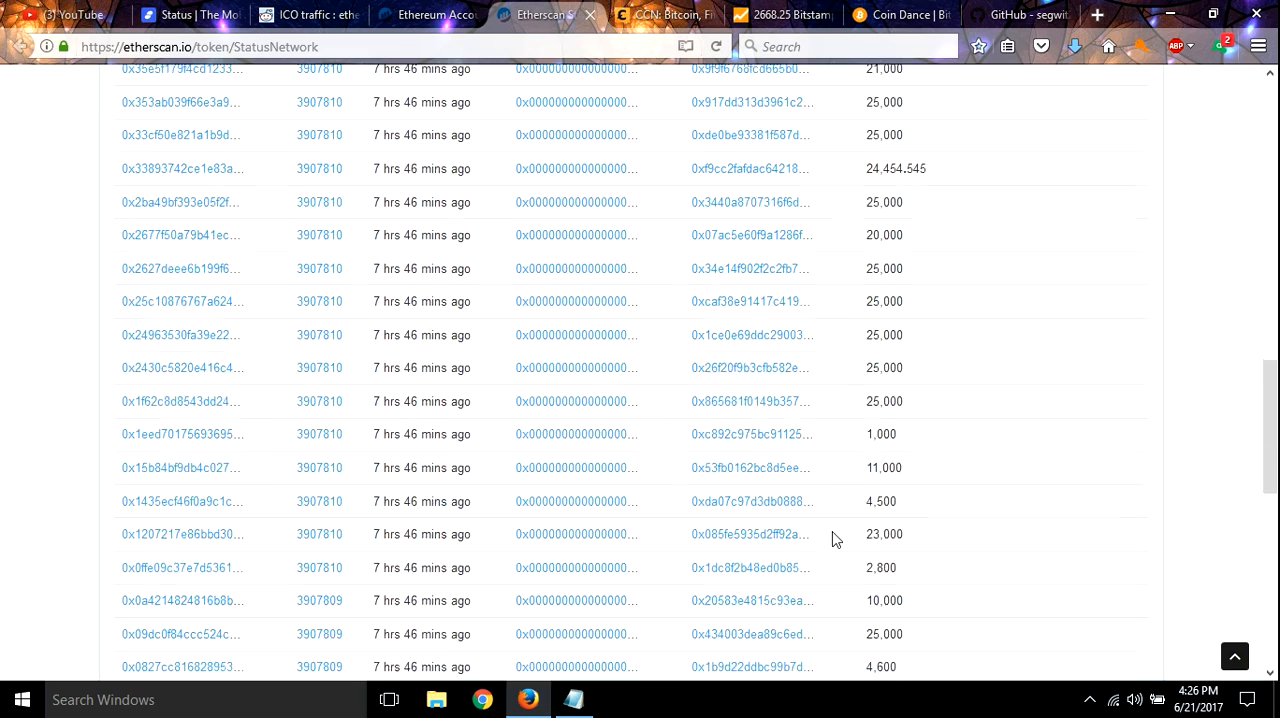
scroll(836, 539, down, 1)
scroll(836, 539, down, 1)
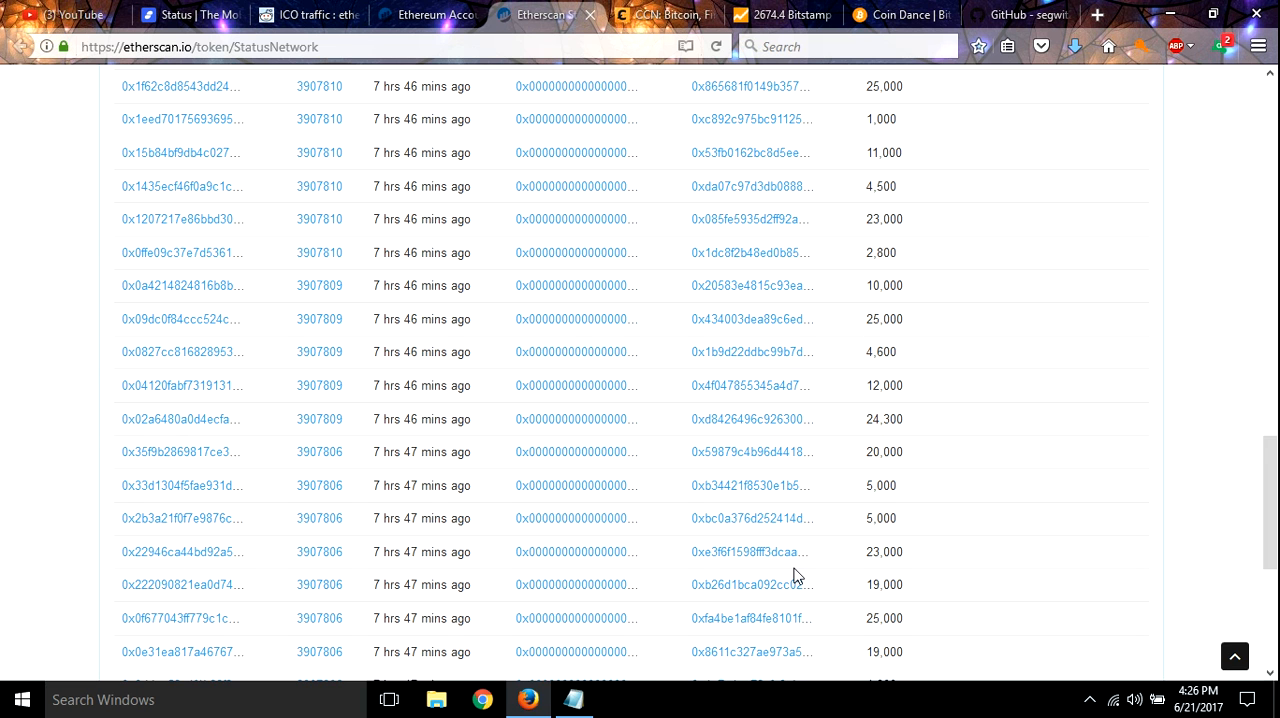
scroll(797, 577, down, 1)
scroll(797, 577, down, 1)
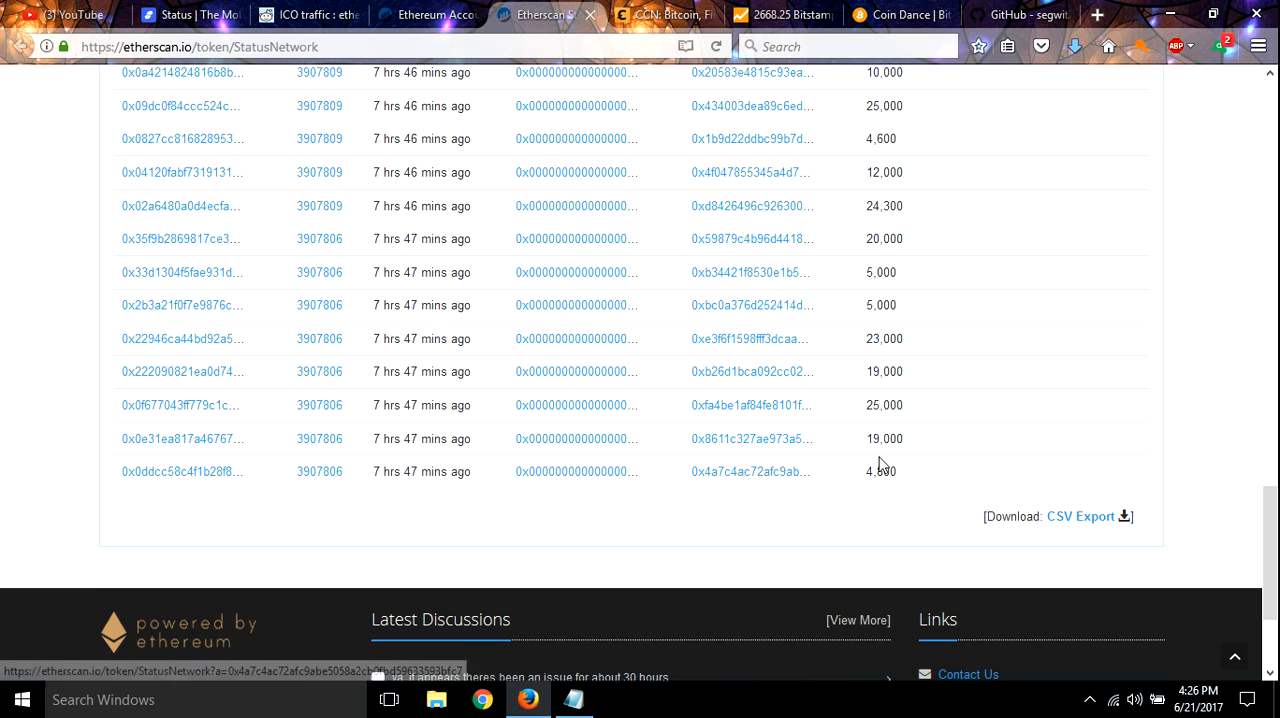
scroll(880, 458, up, 4)
scroll(880, 458, up, 5)
scroll(880, 458, up, 3)
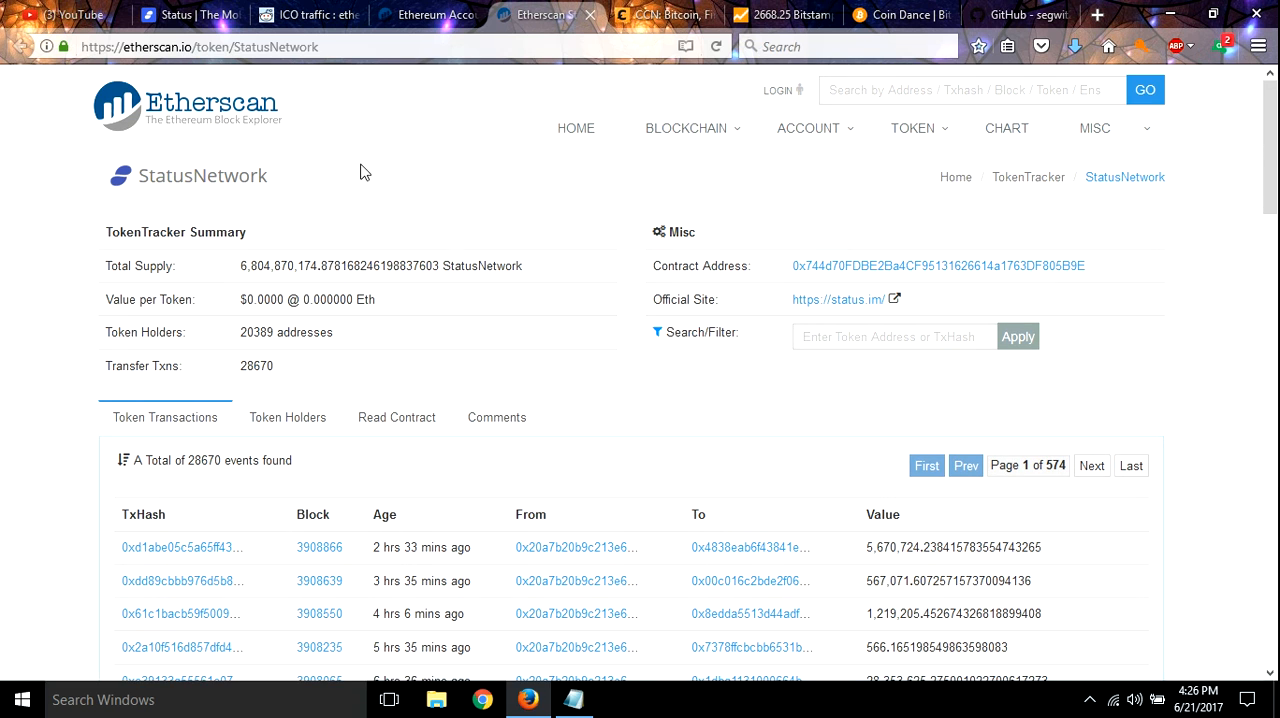
Return to the StatusCrowdsale contract page on Etherscan.
click(425, 14)
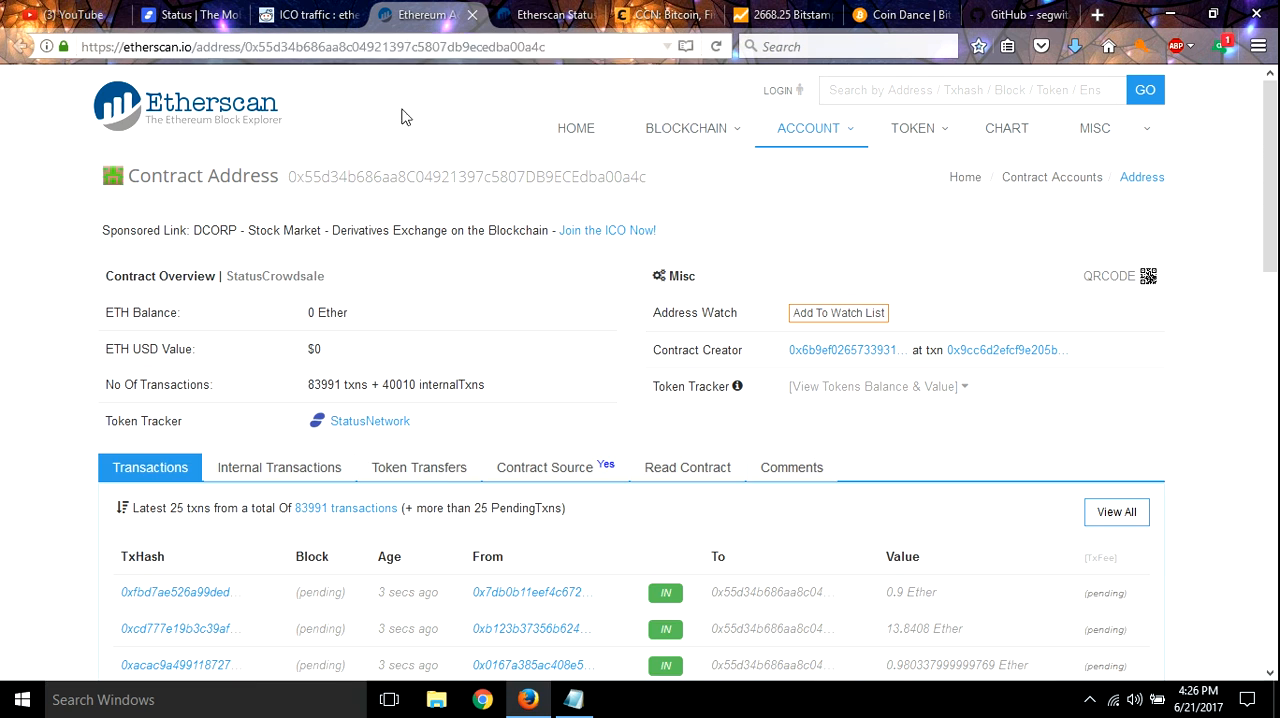
scroll(520, 563, down, 1)
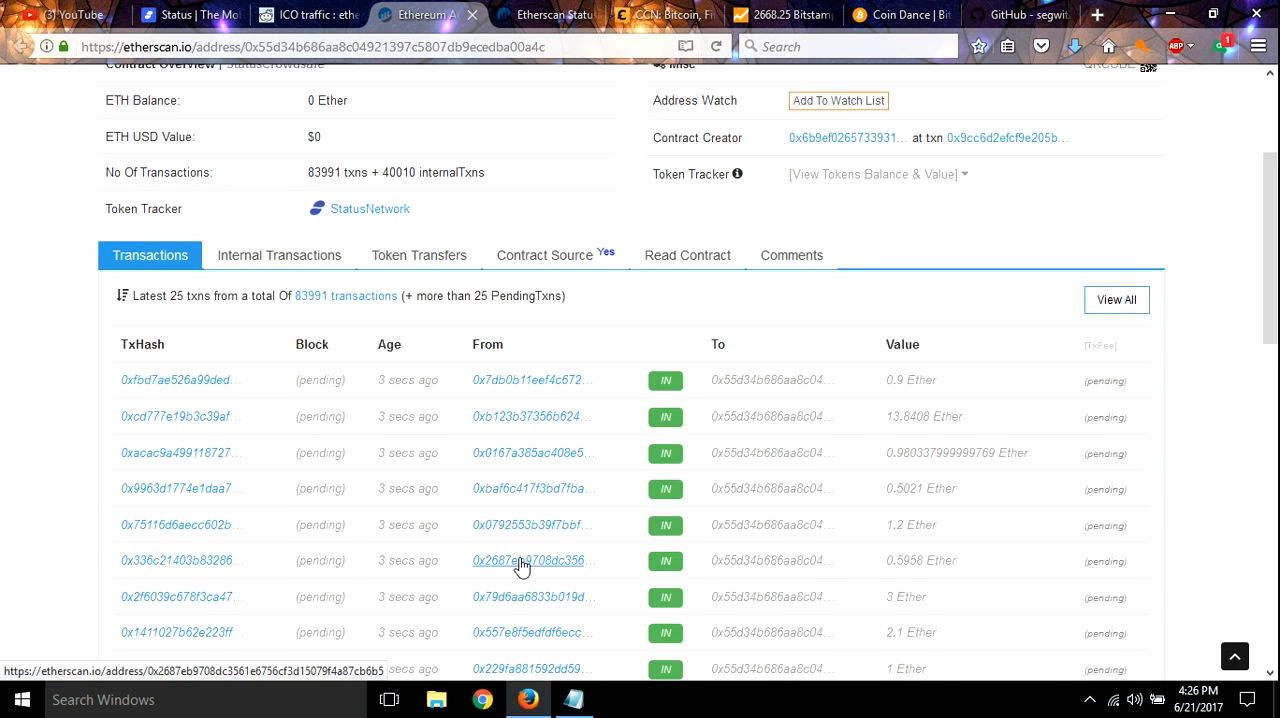
scroll(520, 563, up, 3)
click(305, 14)
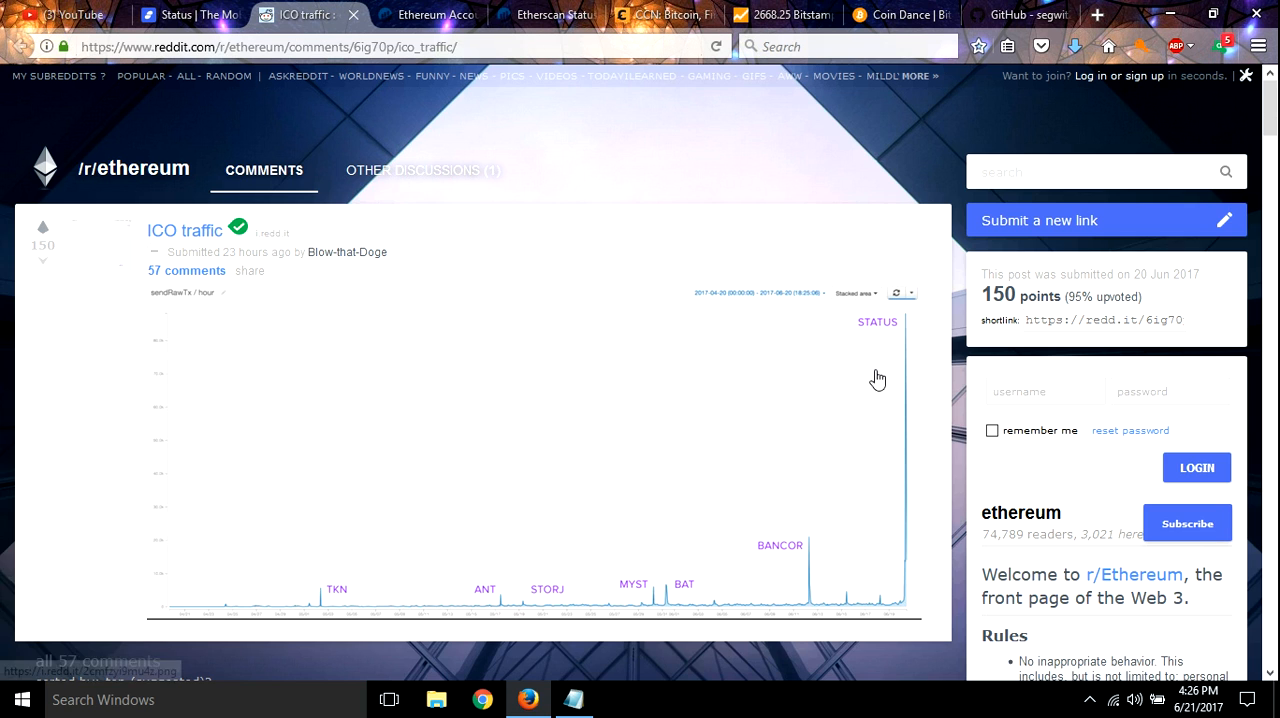